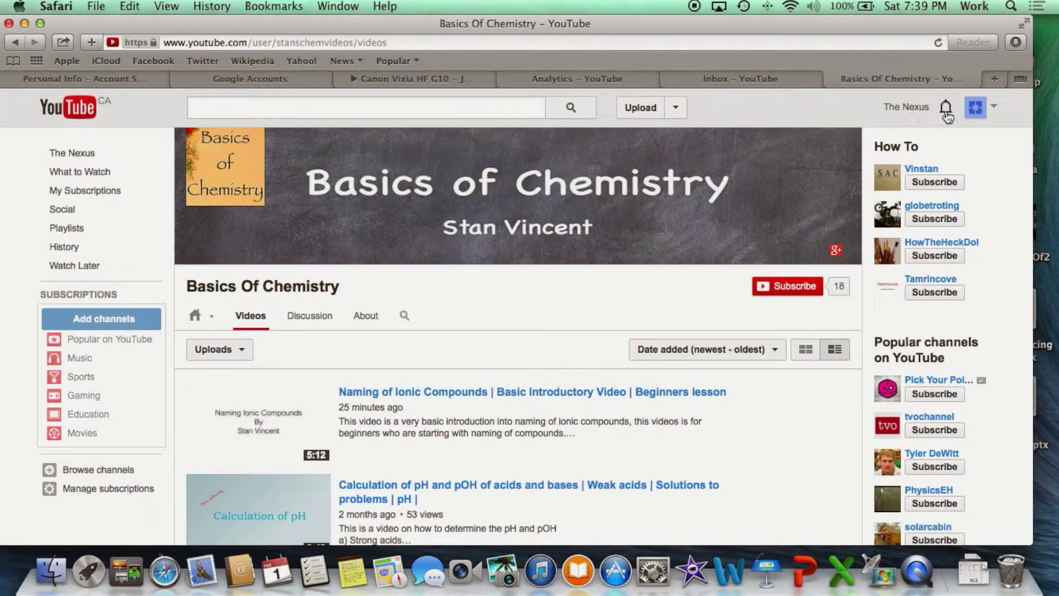
- Go from YouTube to the Google+ home page of the channel's linked account
{"action": "left_click", "coordinate": [977, 111]}
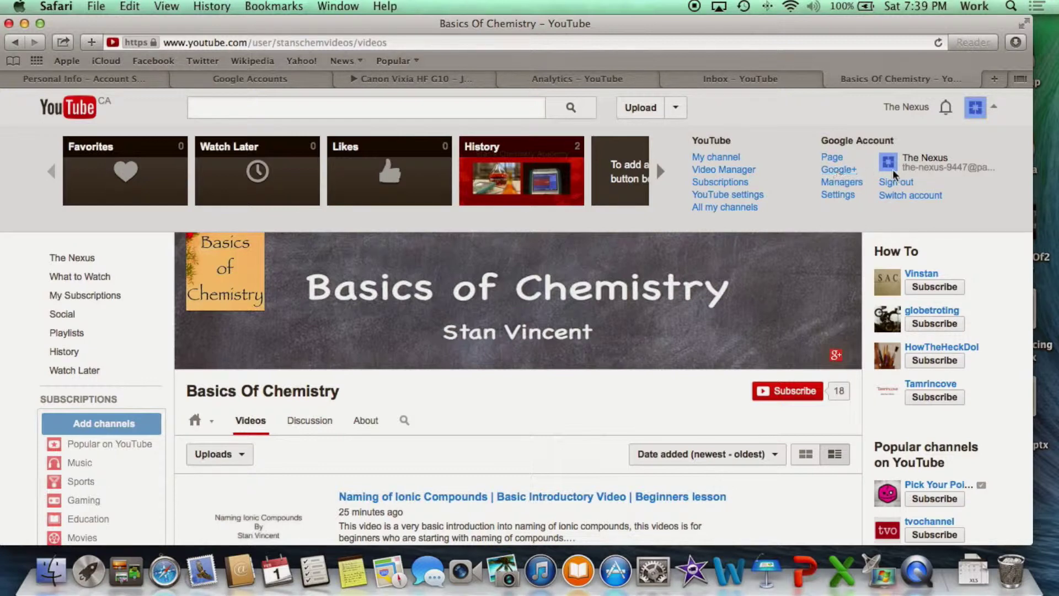
{"action": "left_click", "coordinate": [827, 170]}
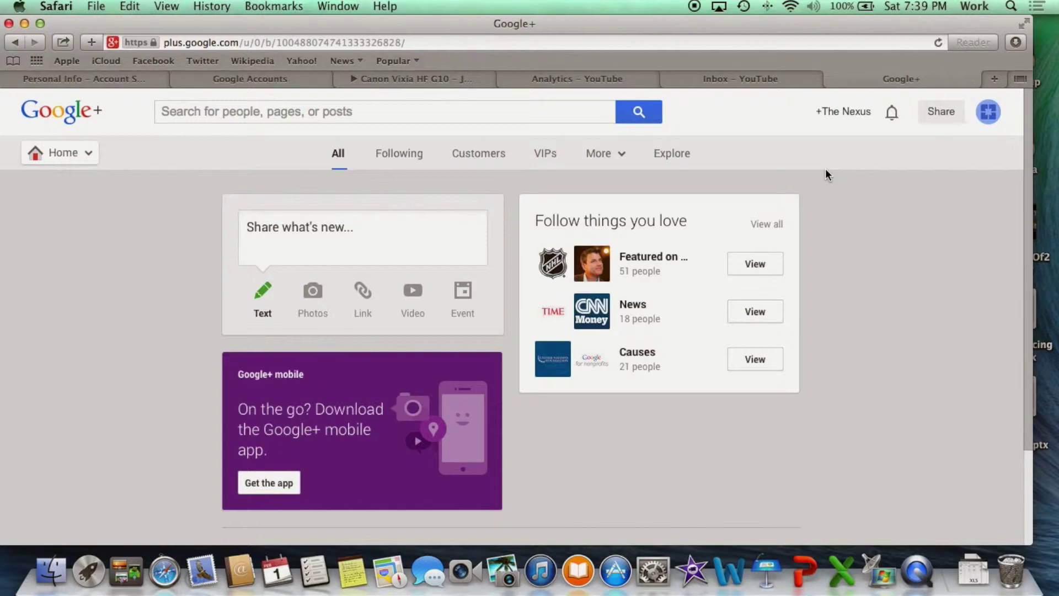
- Open The Nexus page's settings and scroll down to Third-party tools
{"action": "left_click", "coordinate": [985, 116]}
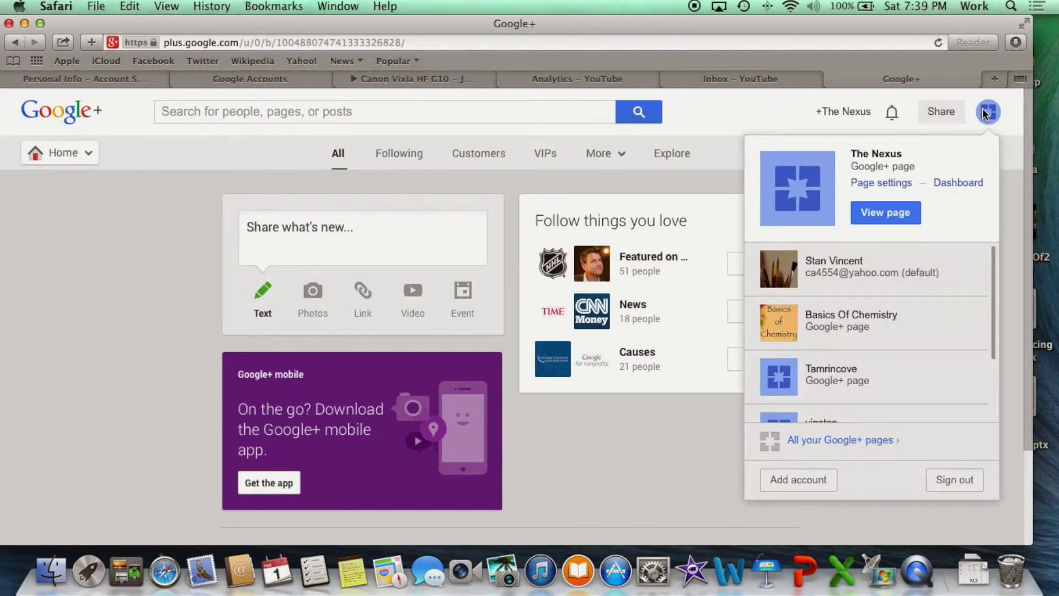
{"action": "left_click", "coordinate": [882, 186]}
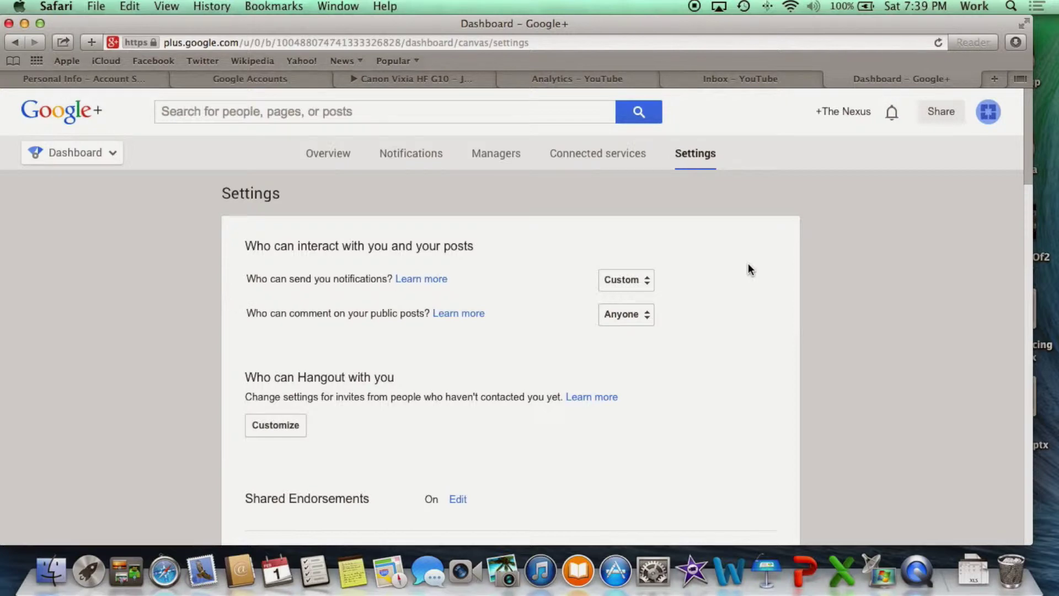
{"action": "scroll", "coordinate": [748, 264], "scroll_direction": "down", "scroll_amount": 4}
{"action": "scroll", "coordinate": [749, 264], "scroll_direction": "down", "scroll_amount": 3}
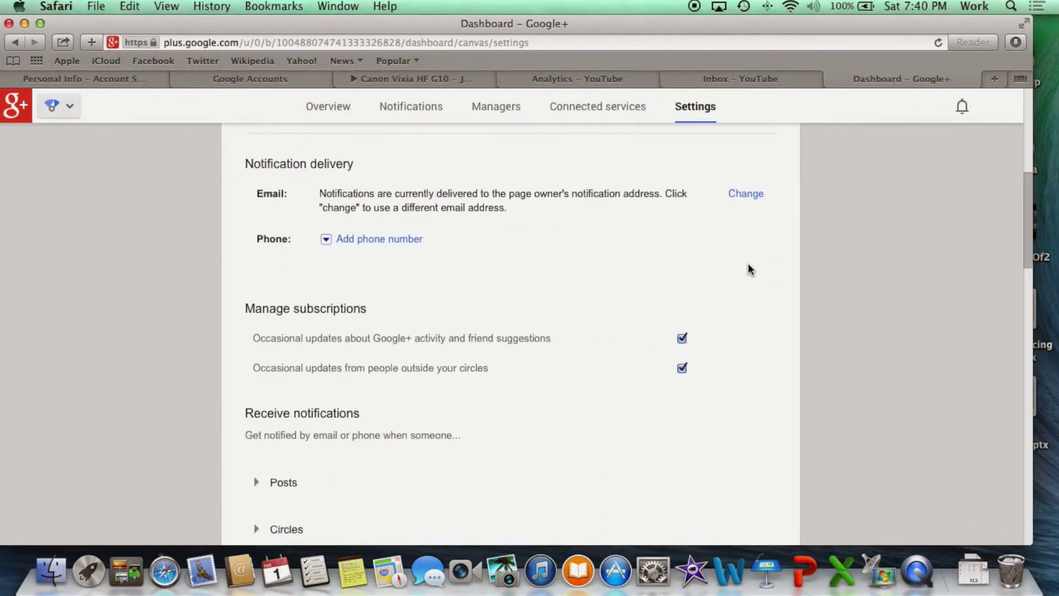
{"action": "scroll", "coordinate": [748, 269], "scroll_direction": "down", "scroll_amount": 4}
{"action": "scroll", "coordinate": [750, 271], "scroll_direction": "down", "scroll_amount": 4}
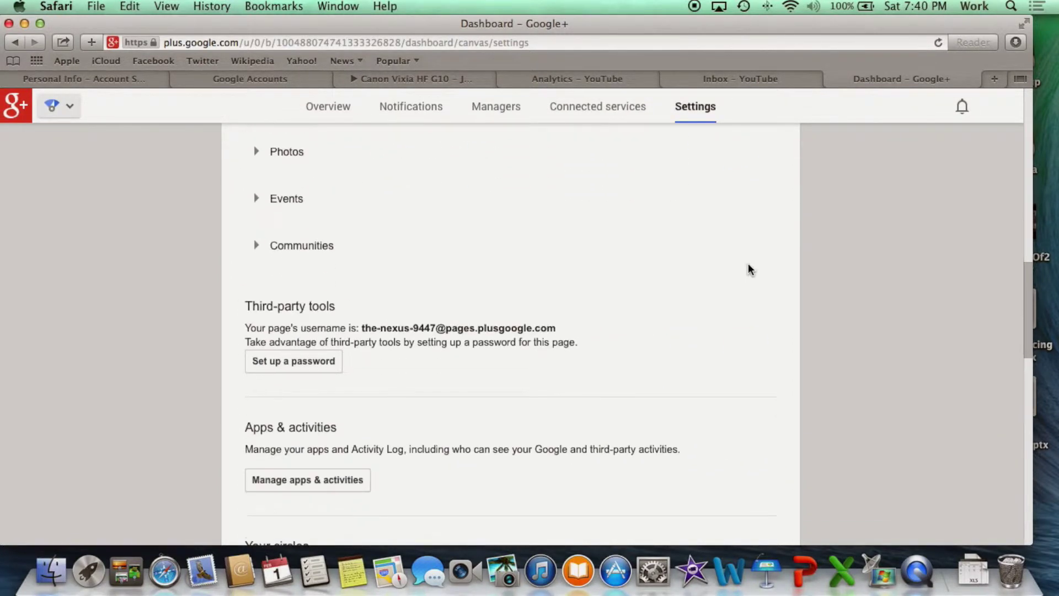
{"action": "scroll", "coordinate": [750, 270], "scroll_direction": "down", "scroll_amount": 1}
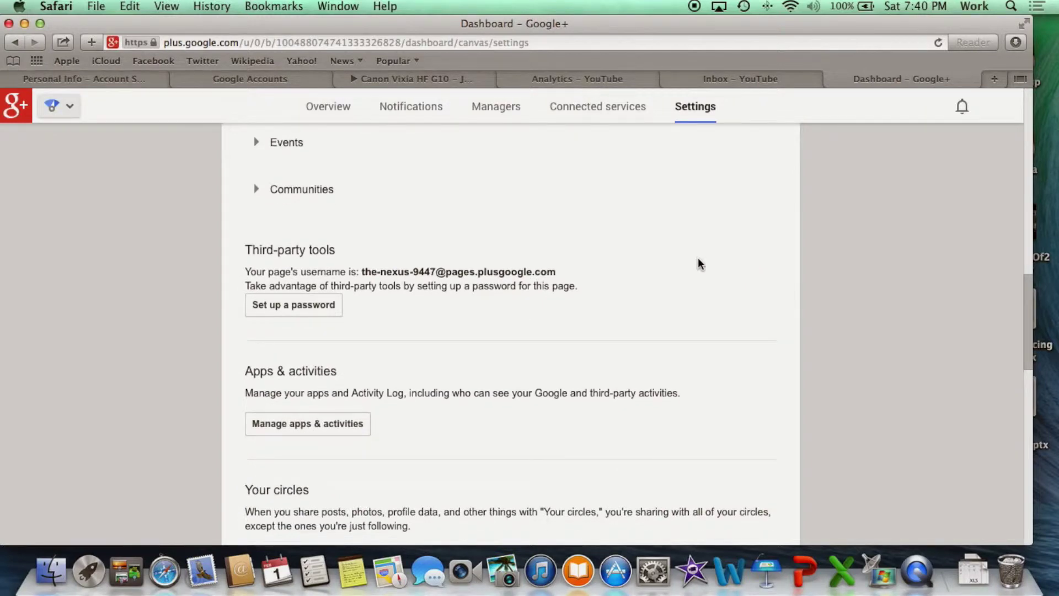
- Highlight the Third-party tools section and start setting up a page password
{"action": "left_click_drag", "start_coordinate": [248, 237], "coordinate": [377, 334]}
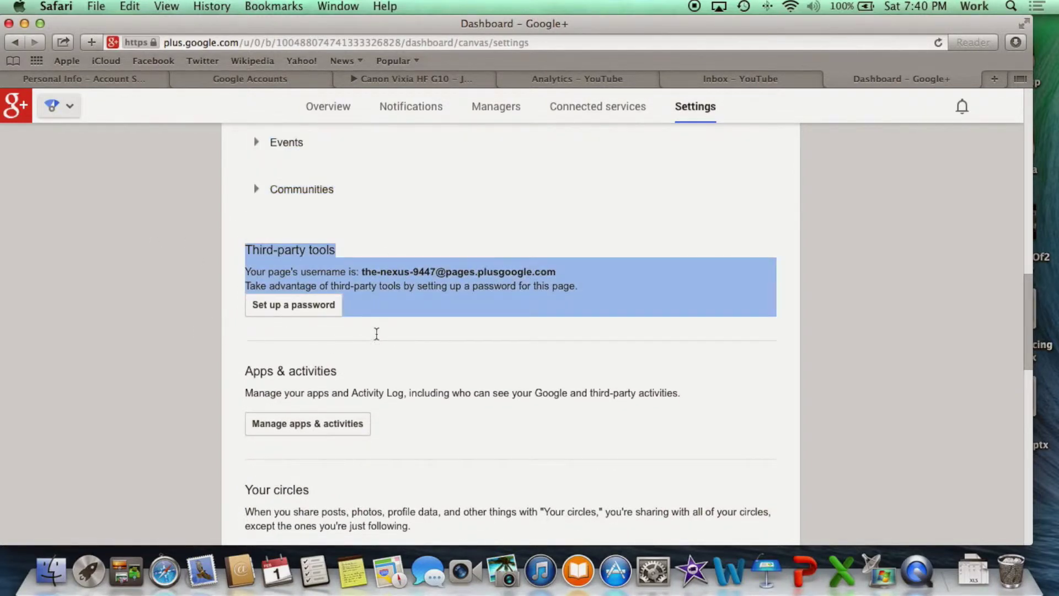
{"action": "left_click", "coordinate": [386, 337]}
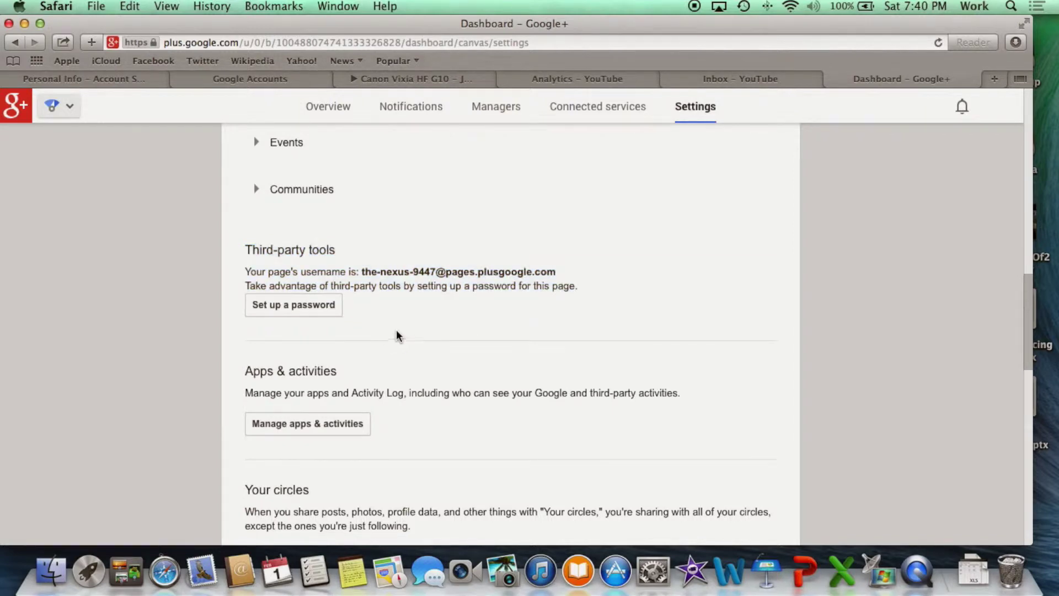
{"action": "left_click", "coordinate": [286, 310]}
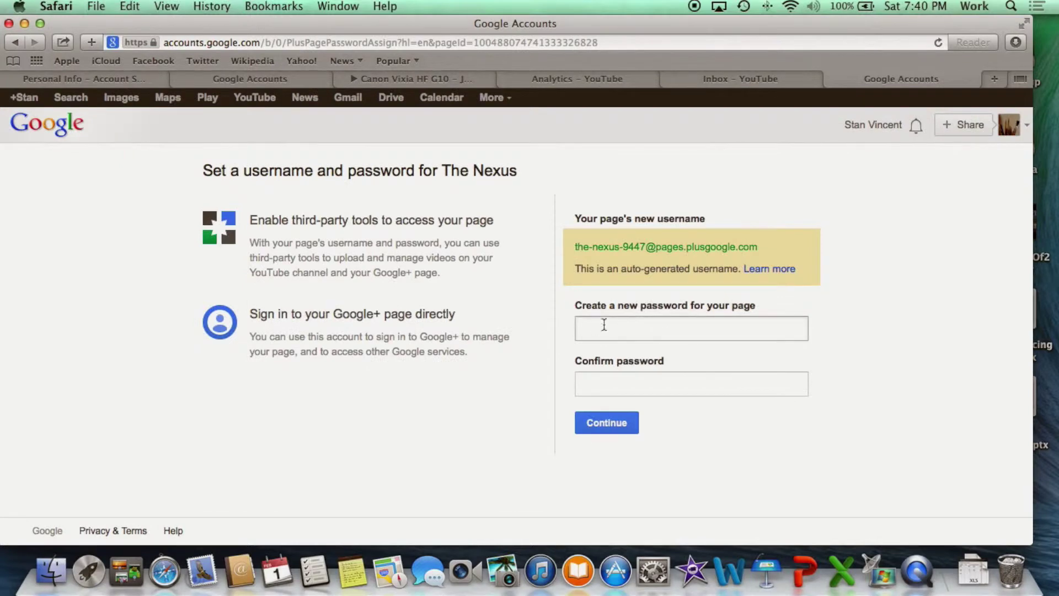
- Enter and confirm a new third-party password for The Nexus, submit it, and return to iMovie
{"action": "left_click", "coordinate": [600, 328]}
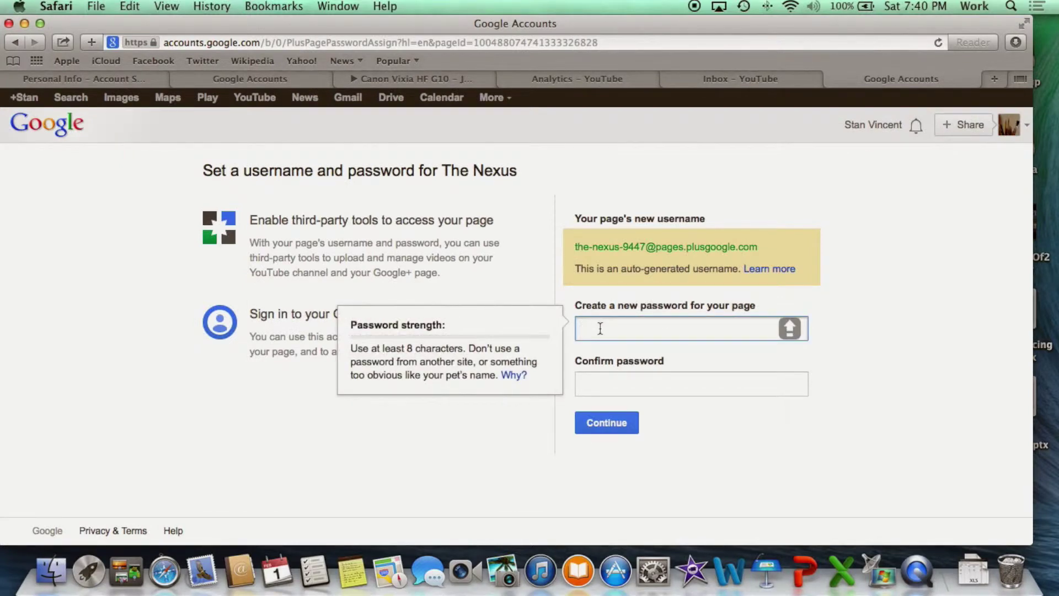
{"action": "type", "text": "password1"}
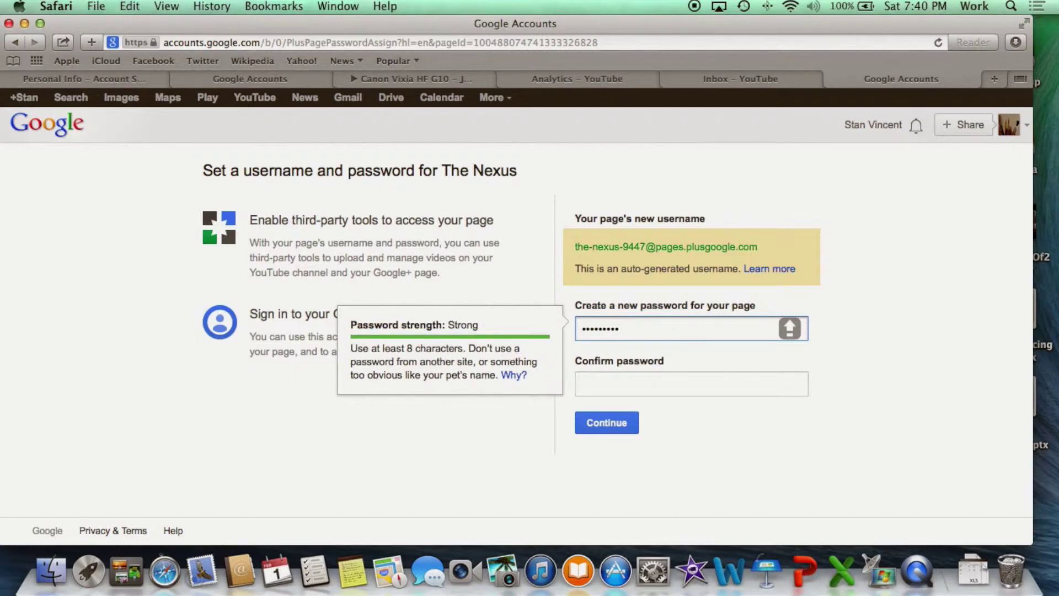
{"action": "left_click", "coordinate": [582, 384]}
{"action": "type", "text": "p"}
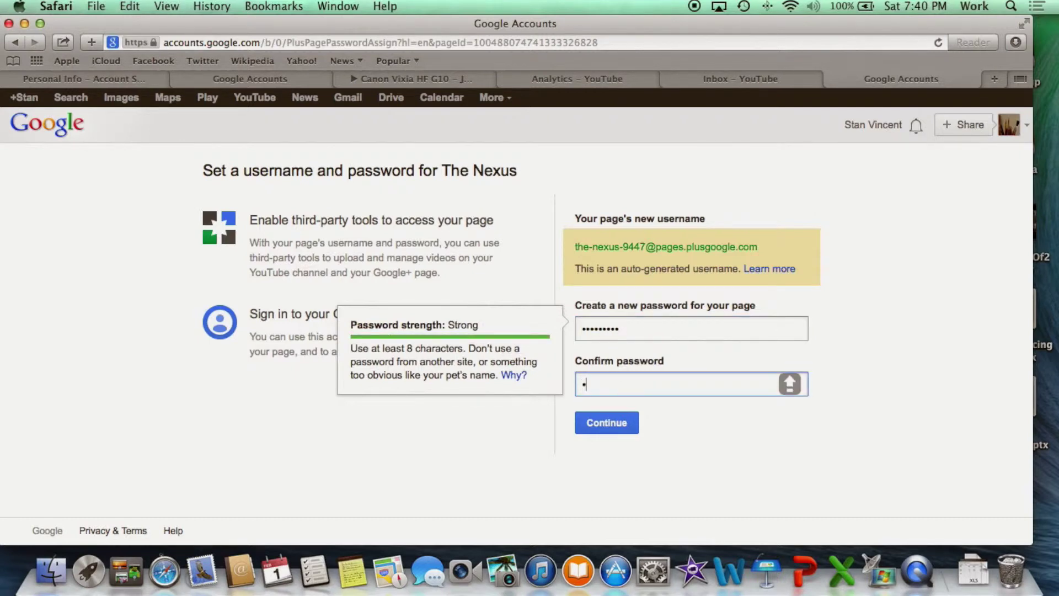
{"action": "type", "text": "assword11"}
{"action": "left_click", "coordinate": [610, 423]}
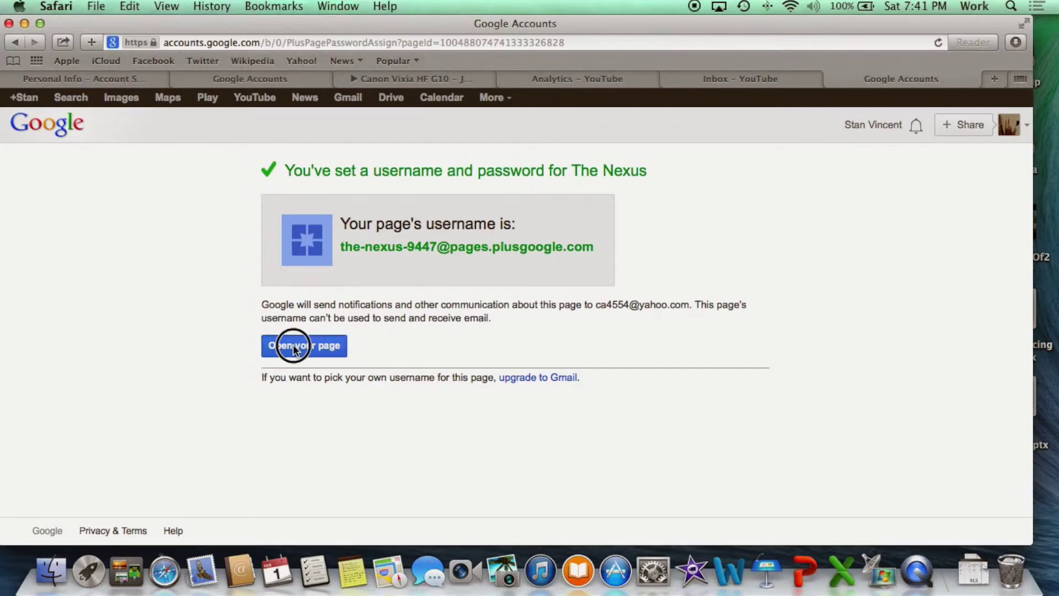
{"action": "left_click", "coordinate": [691, 571]}
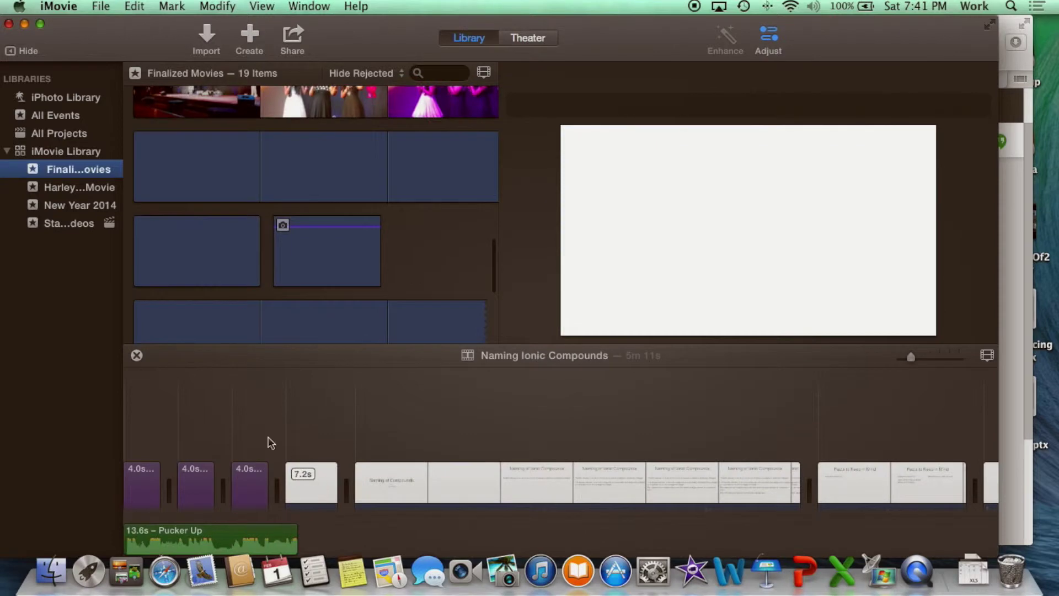
- From the StansAcademyVideos event, share Naming of Ionic Compounds 2 to YouTube
{"action": "left_click", "coordinate": [51, 224]}
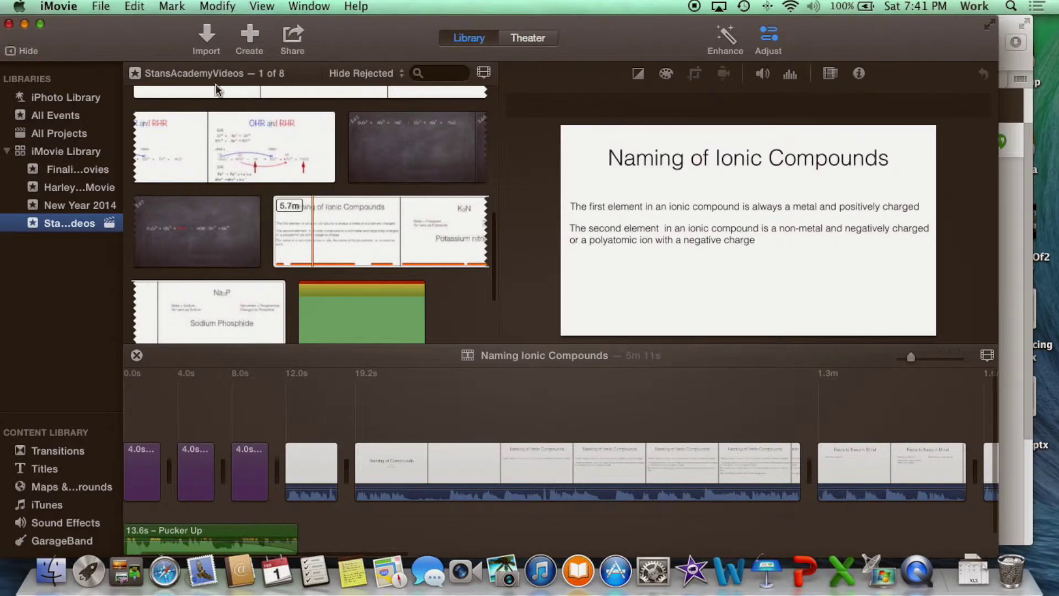
{"action": "left_click", "coordinate": [293, 38]}
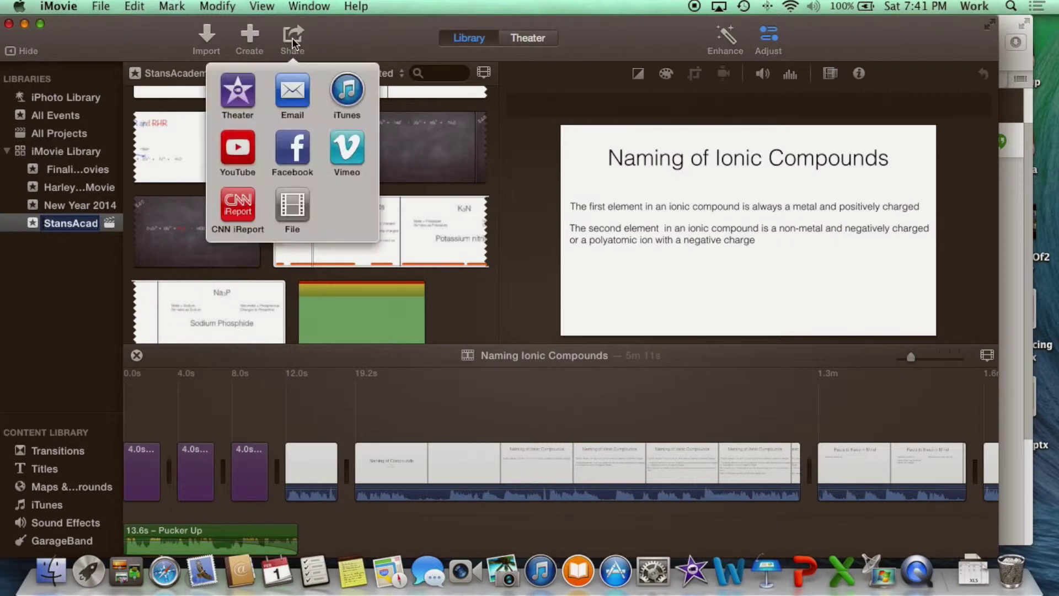
{"action": "left_click", "coordinate": [238, 150]}
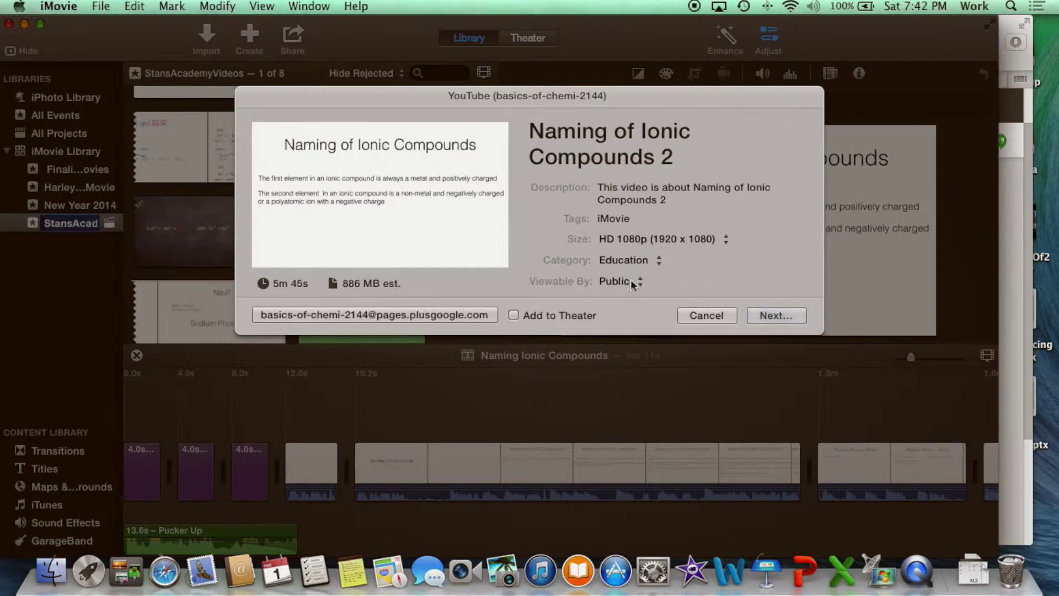
- Set the YouTube upload size to SD 480p
{"action": "left_click", "coordinate": [600, 226]}
{"action": "left_click", "coordinate": [692, 239]}
{"action": "left_click", "coordinate": [675, 197]}
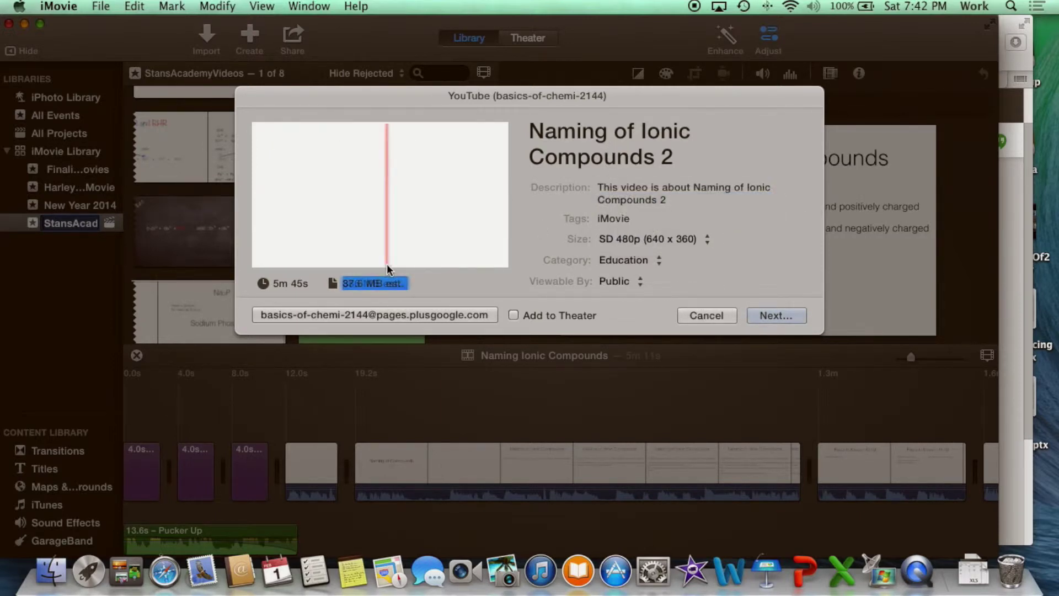
- Sign in with The Nexus page's username and password, without saving it to the keychain
{"action": "left_click", "coordinate": [484, 316]}
{"action": "left_click", "coordinate": [460, 203]}
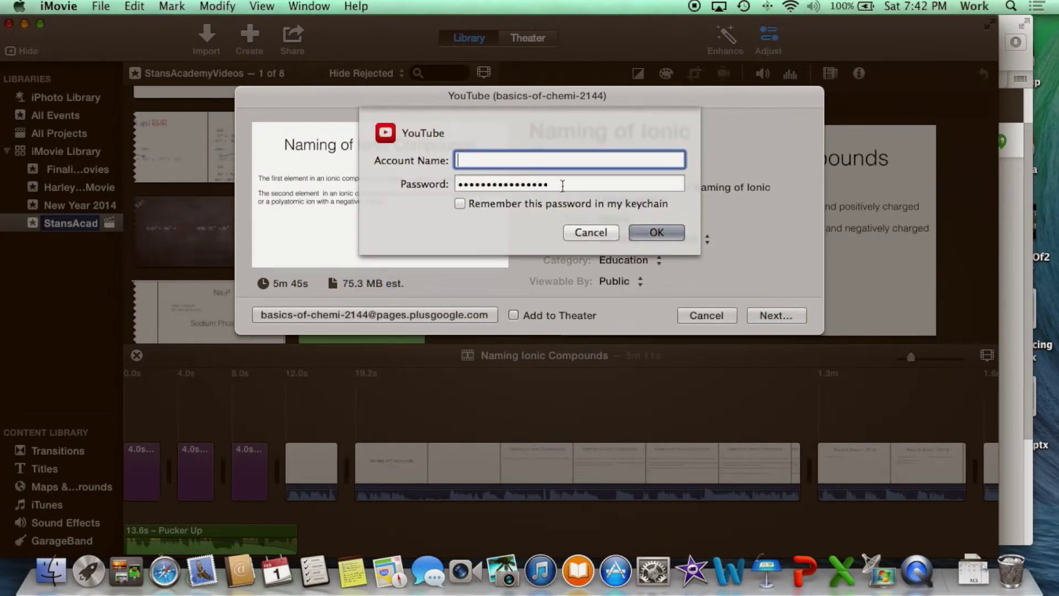
{"action": "left_click_drag", "start_coordinate": [562, 183], "coordinate": [390, 182]}
{"action": "key", "text": "BackSpace"}
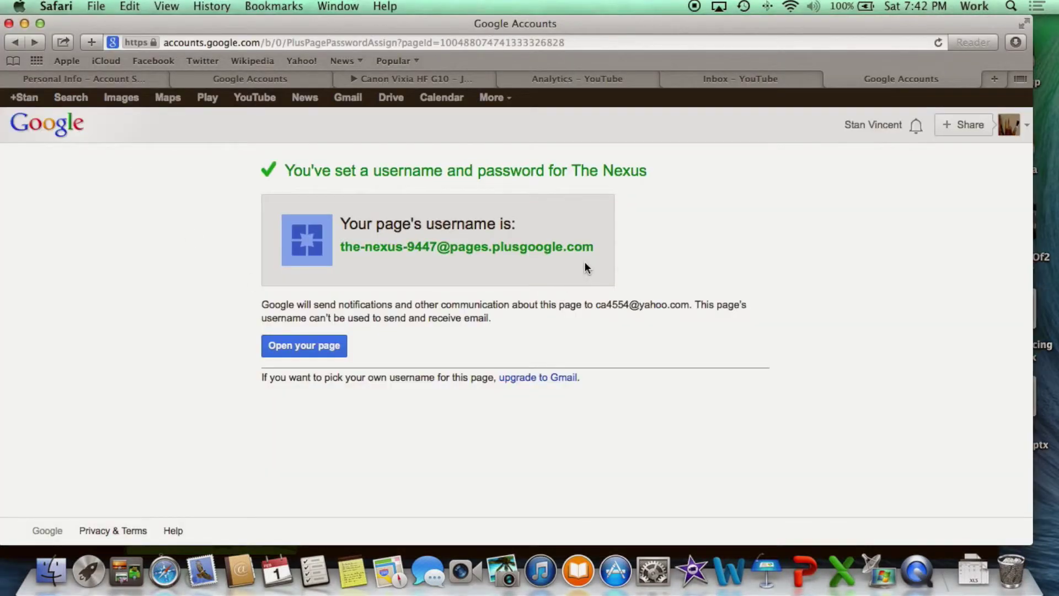
{"action": "left_click_drag", "start_coordinate": [594, 246], "coordinate": [342, 246]}
{"action": "key", "text": "super+c"}
{"action": "key", "text": "super+Tab"}
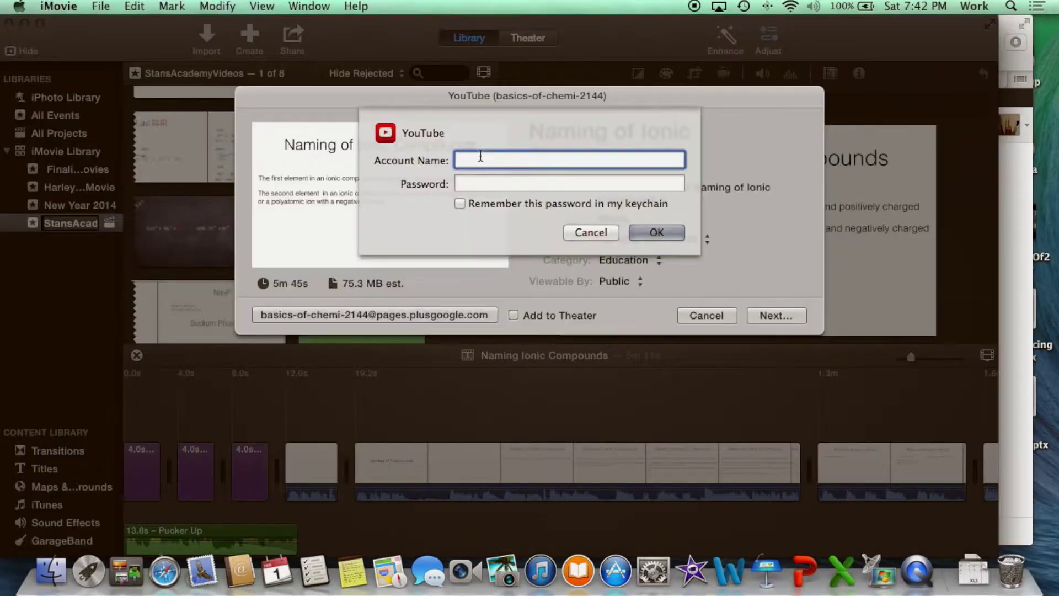
{"action": "key", "text": "super+v"}
{"action": "left_click", "coordinate": [514, 183]}
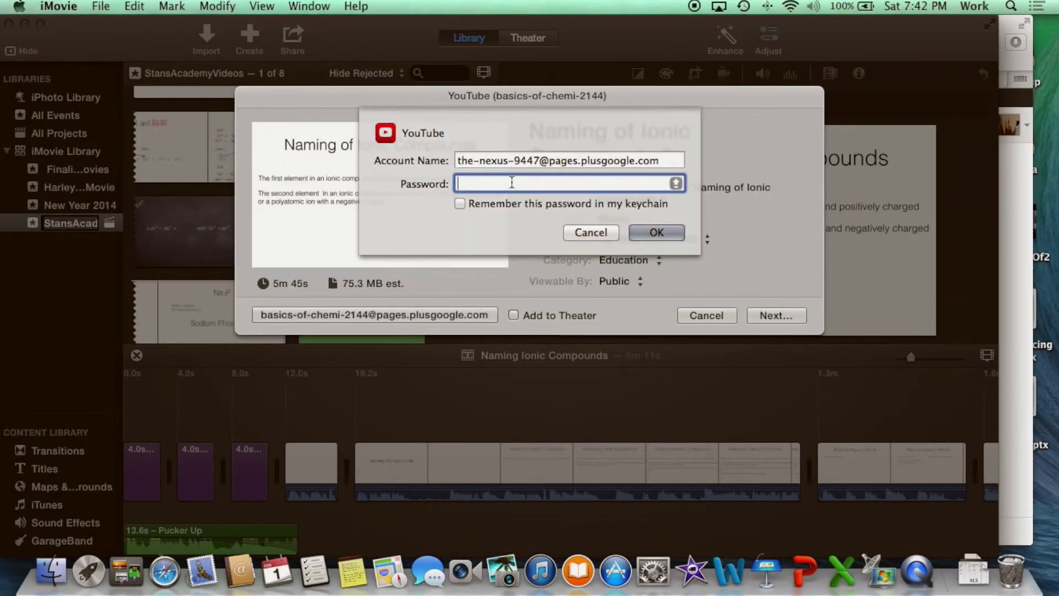
{"action": "type", "text": "•••••••••"}
{"action": "left_click", "coordinate": [666, 238]}
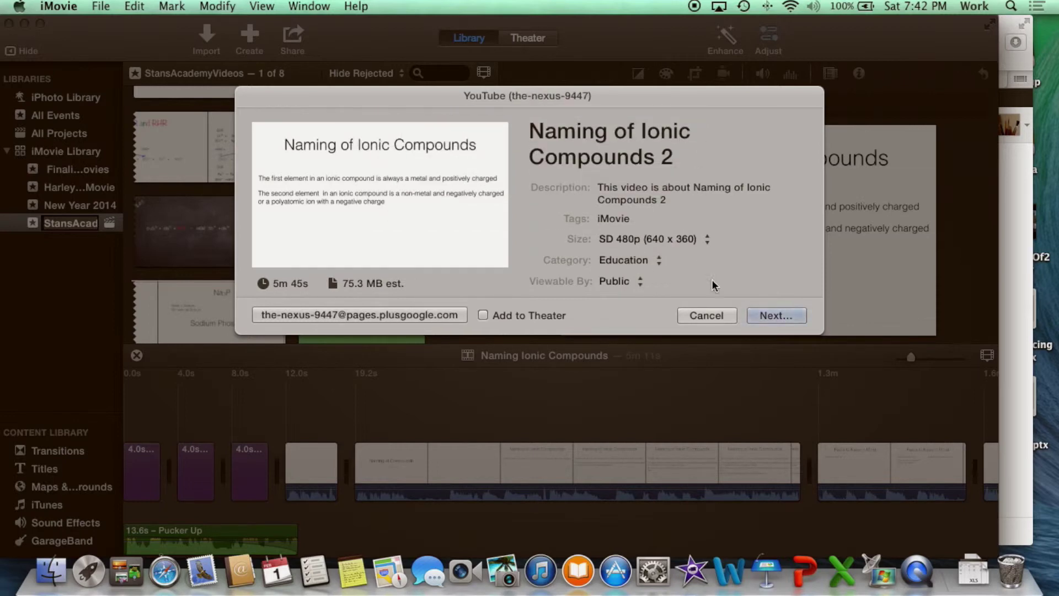
- Accept the terms to publish Naming of Ionic Compounds 2 and view its transcoding progress
{"action": "left_click", "coordinate": [769, 315]}
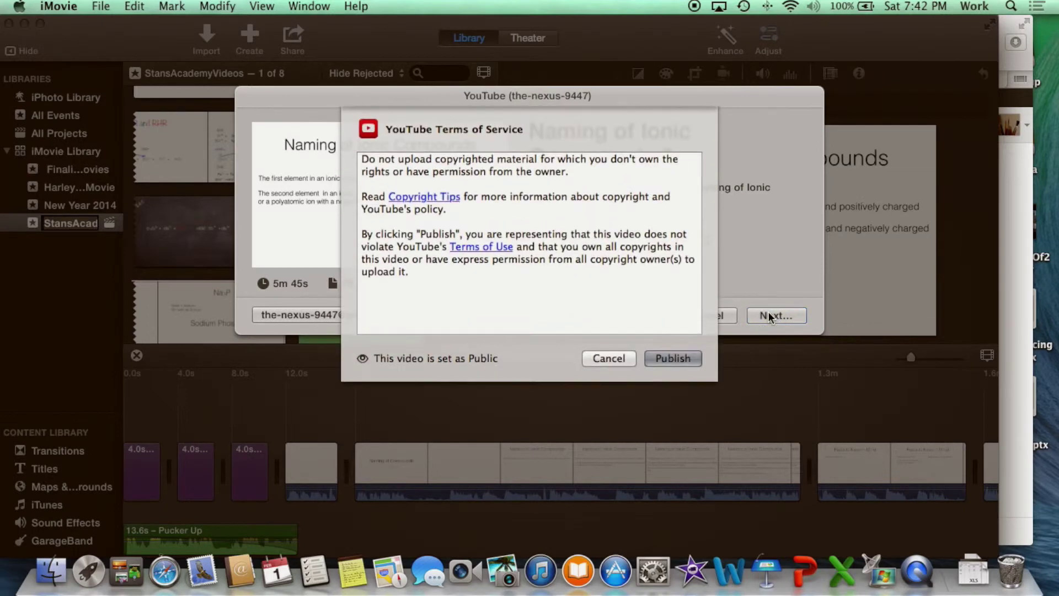
{"action": "left_click", "coordinate": [671, 359]}
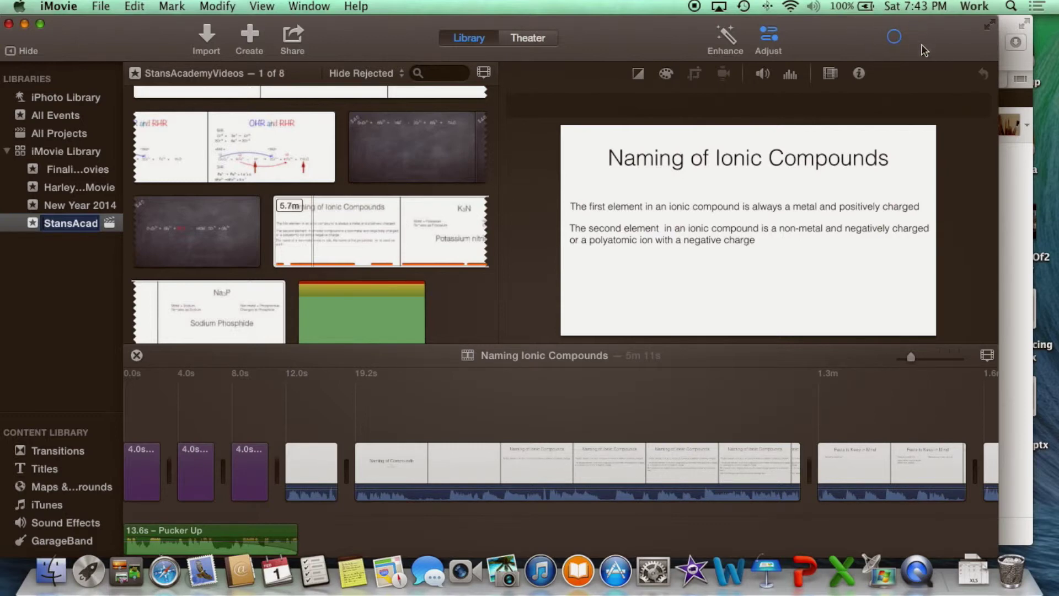
{"action": "left_click", "coordinate": [896, 41]}
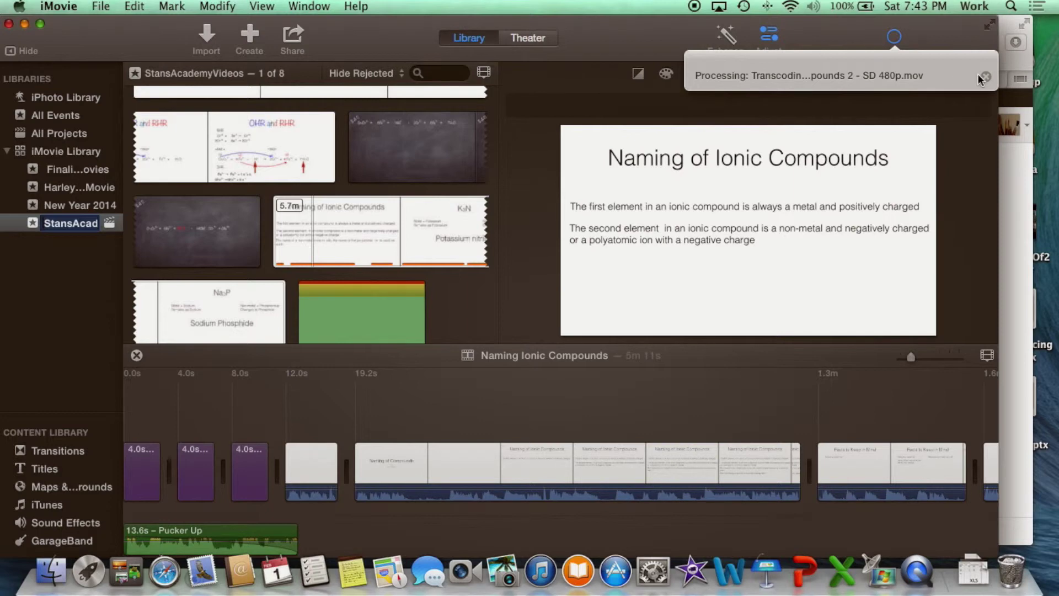